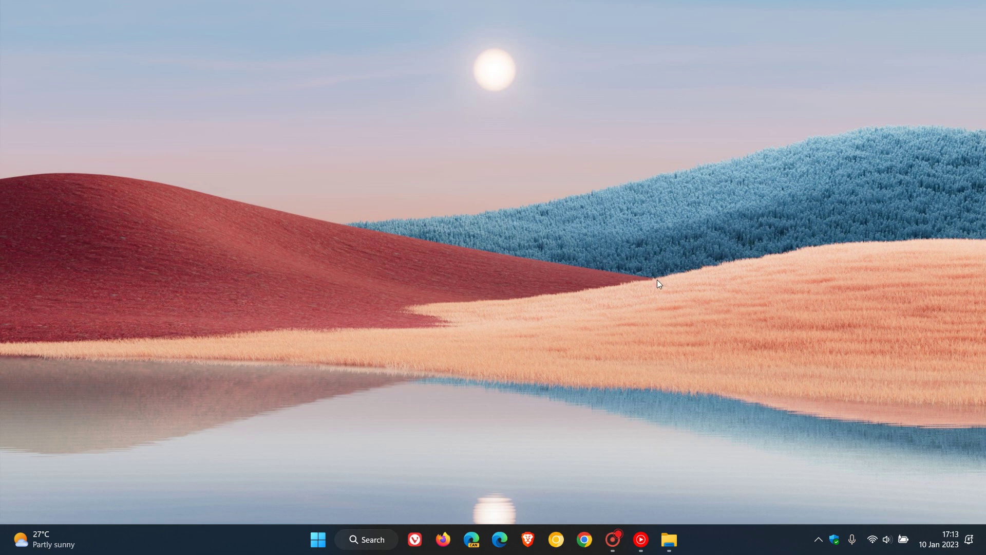
# Open Downloads in File Explorer, view the two files in New folder, and return to Downloads.
pyautogui.click(670, 540)
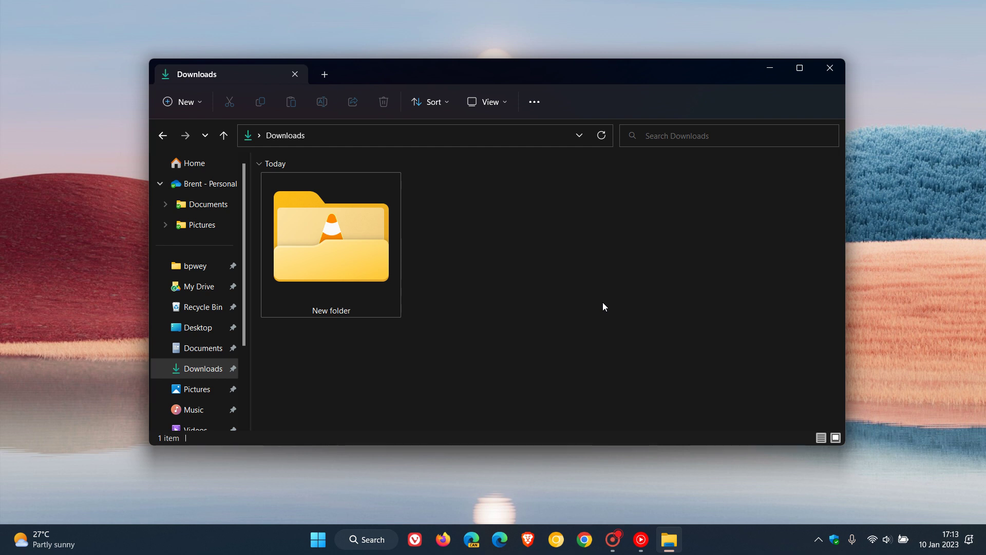
pyautogui.doubleClick(351, 250)
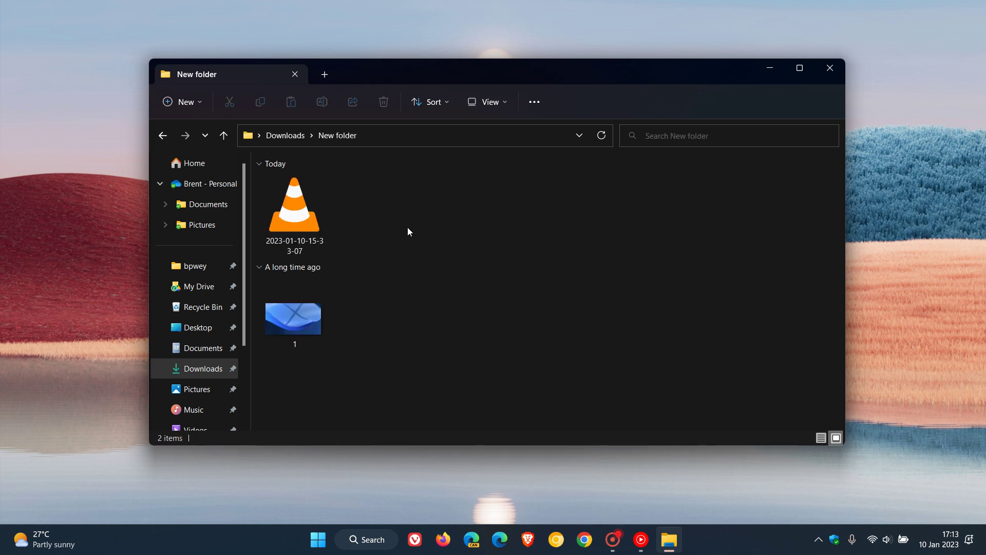
pyautogui.click(162, 135)
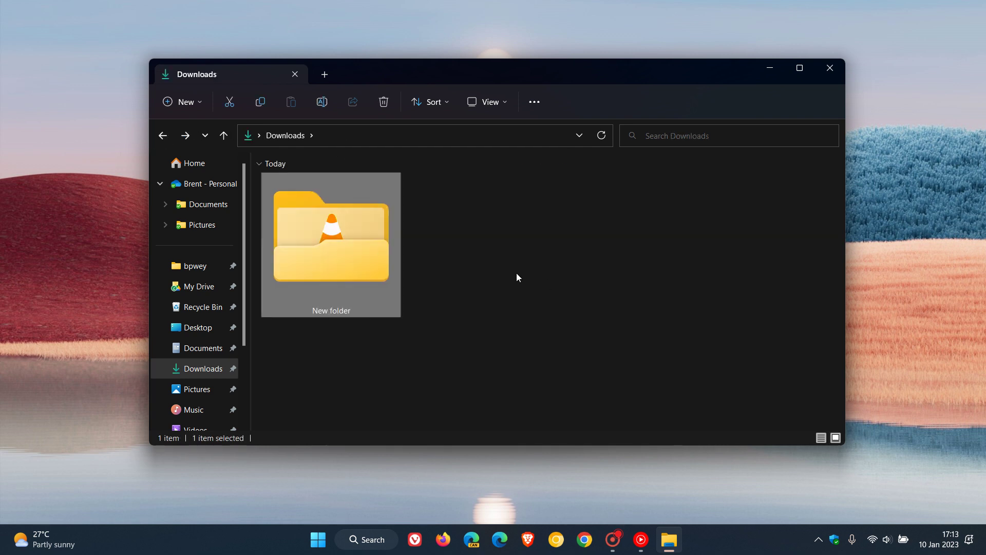
# Open New folder's Properties, showing 8.49 MB size and 8.50 MB size on disk.
pyautogui.rightClick(335, 211)
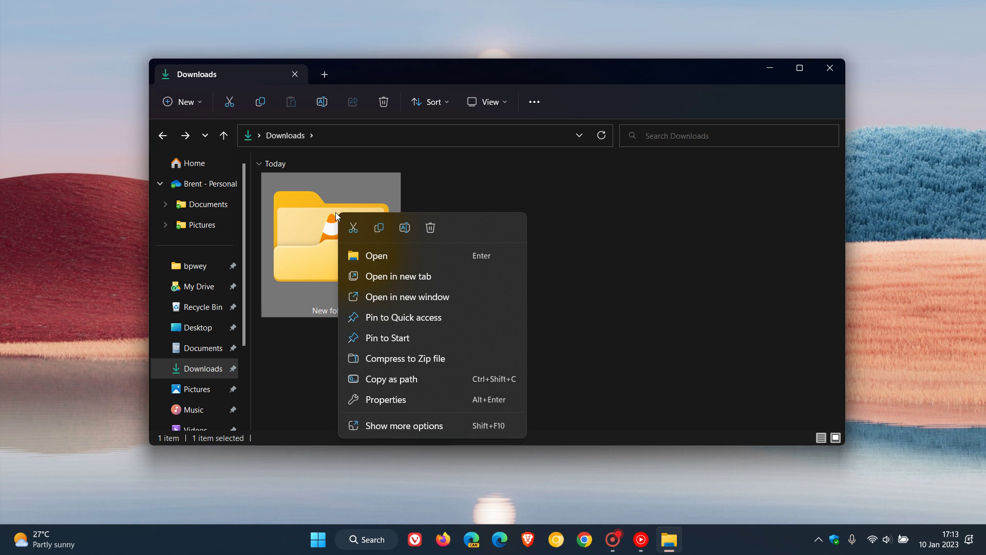
pyautogui.click(404, 398)
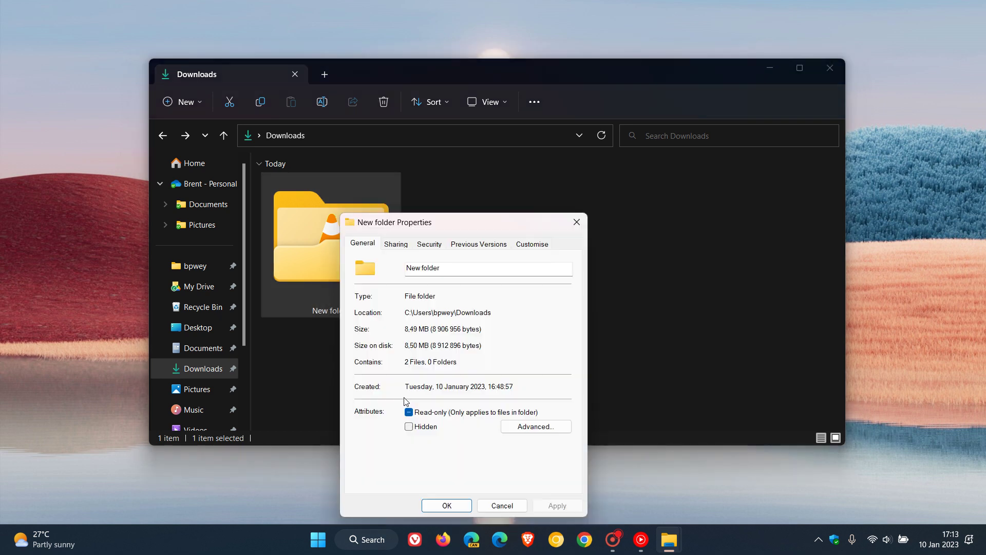
pyautogui.moveTo(488, 228); pyautogui.dragTo(579, 121)
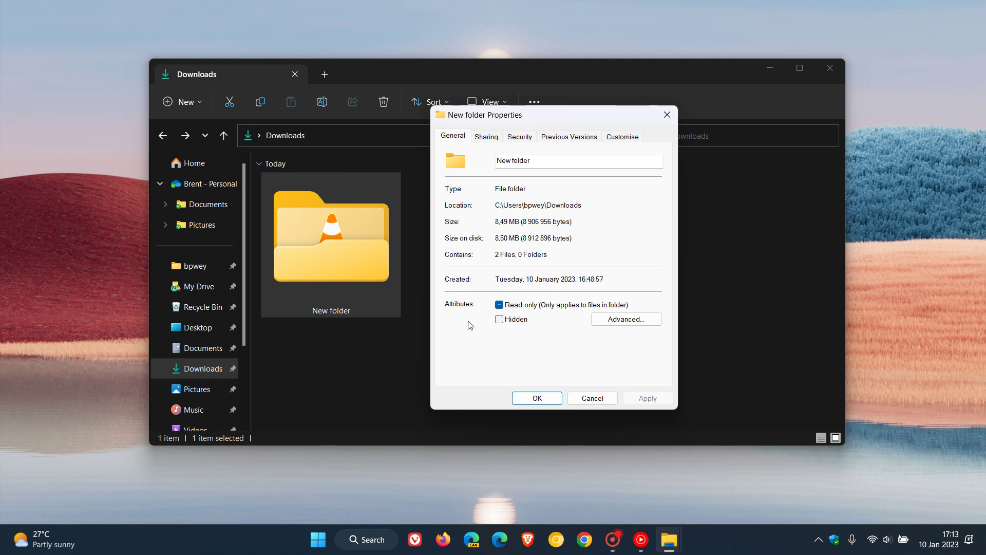
# Enable 'Compress contents to save disk space' for New folder, its subfolders and files.
pyautogui.click(645, 324)
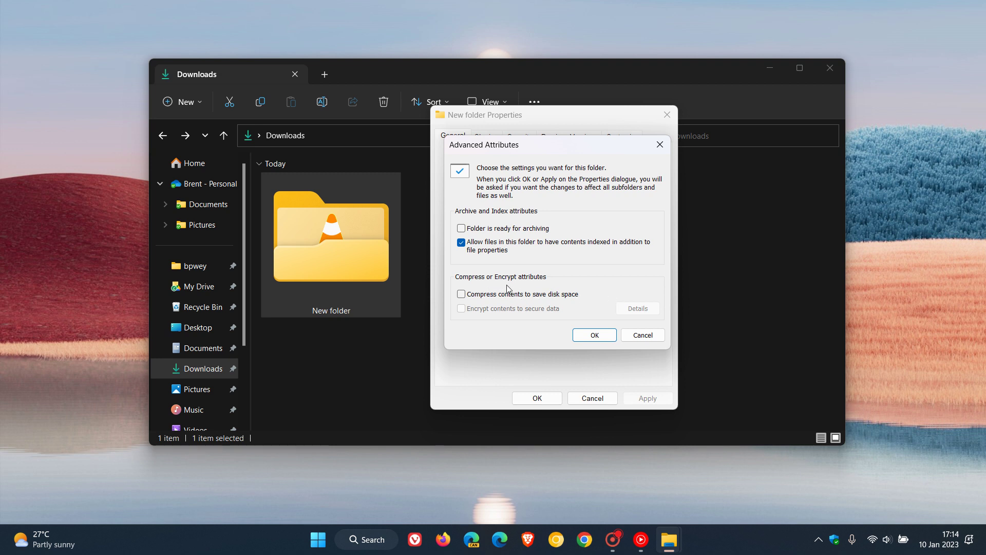
pyautogui.click(462, 294)
pyautogui.click(591, 339)
pyautogui.click(650, 398)
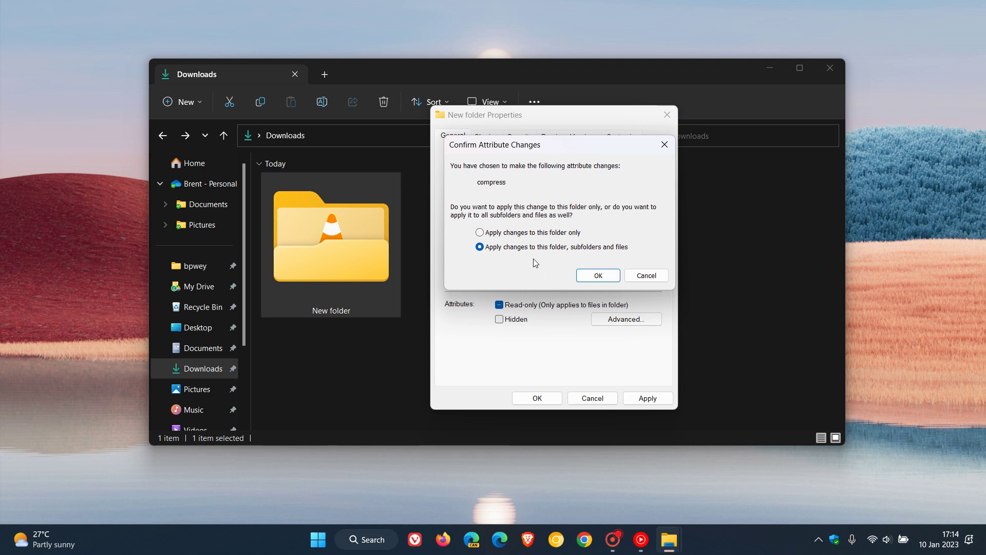
pyautogui.click(599, 276)
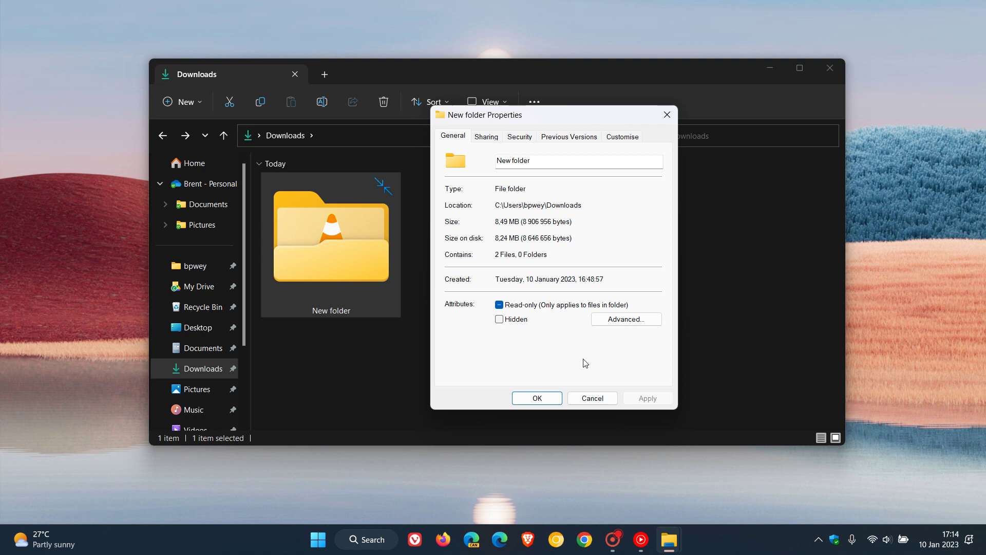
pyautogui.click(537, 398)
# Reopen New folder's Properties to confirm 8.24 MB on disk versus 8.49 MB size.
pyautogui.click(534, 398)
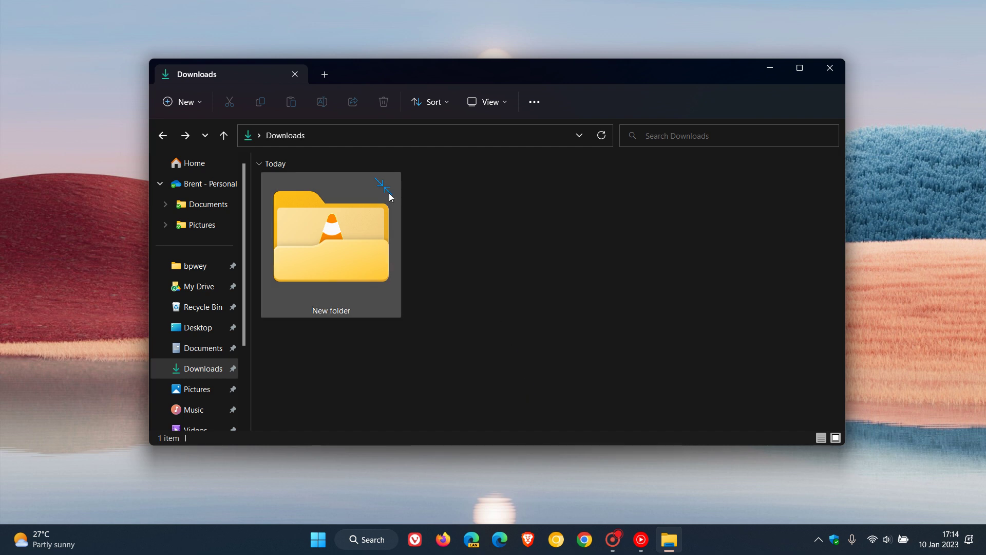
pyautogui.moveTo(390, 195)
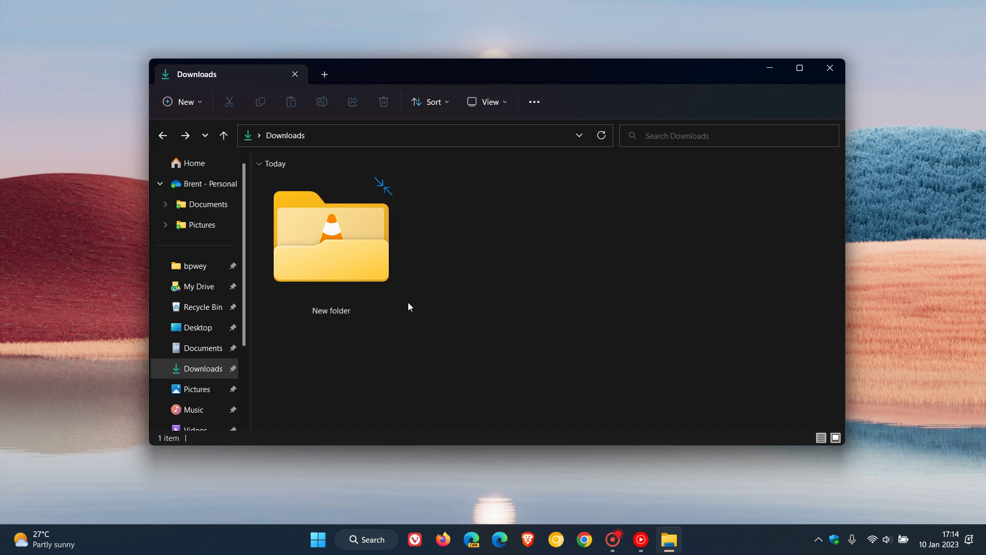
pyautogui.rightClick(343, 238)
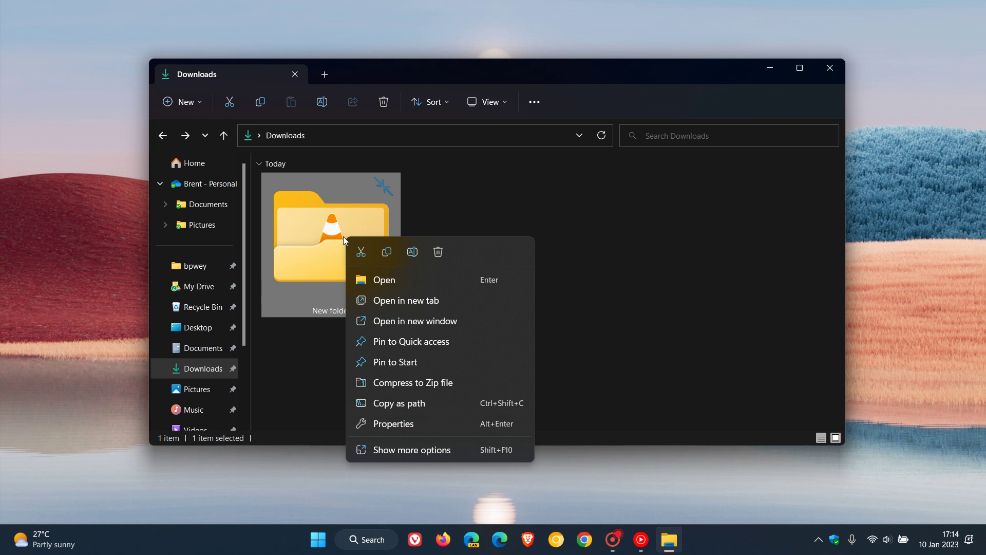
pyautogui.click(404, 425)
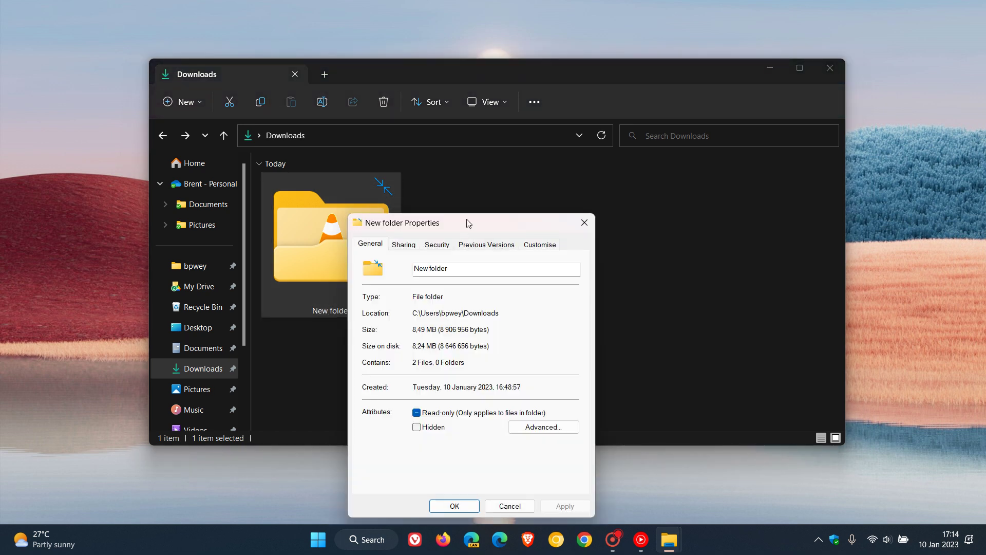
pyautogui.moveTo(468, 223); pyautogui.dragTo(567, 149)
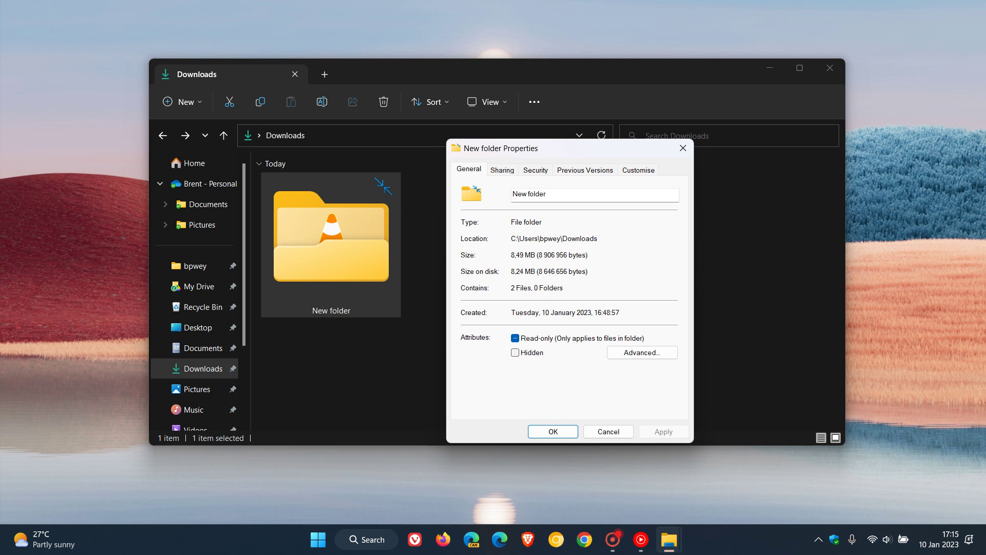
pyautogui.click(607, 432)
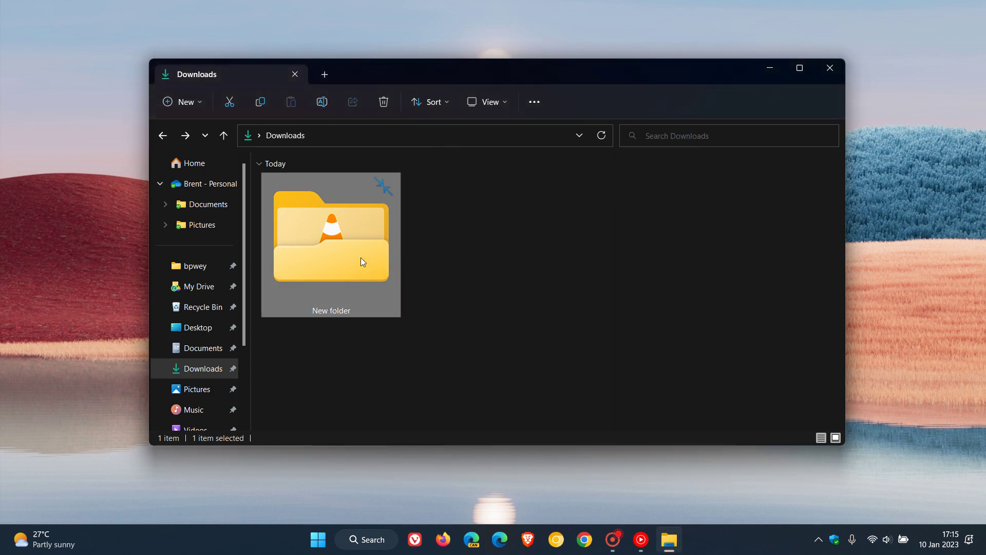
pyautogui.doubleClick(361, 257)
pyautogui.rightClick(302, 226)
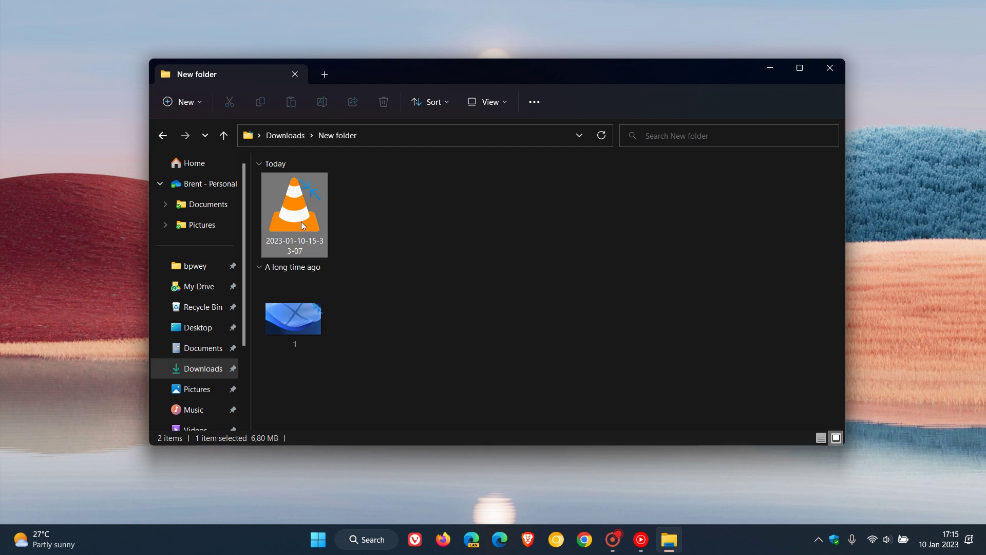
pyautogui.click(377, 368)
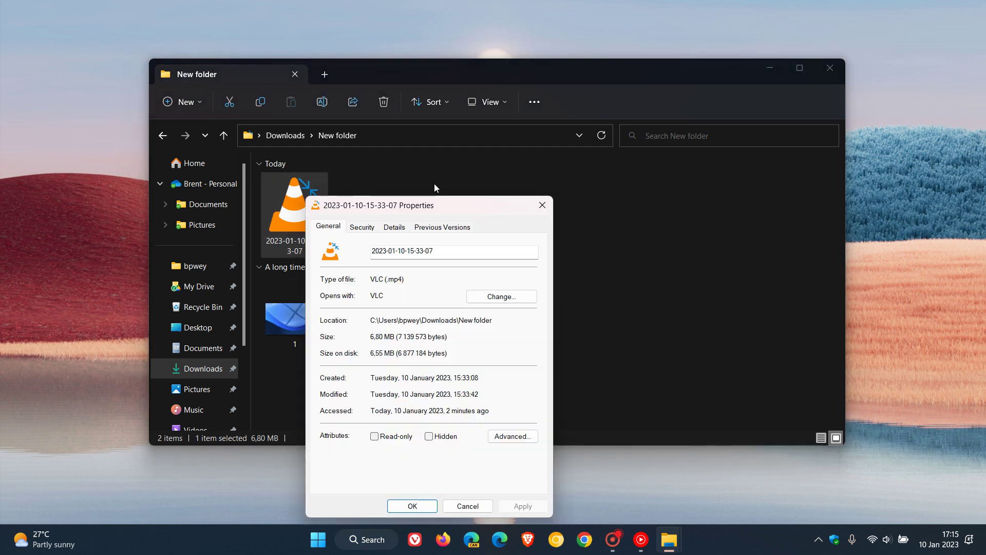
pyautogui.moveTo(443, 214); pyautogui.dragTo(544, 127)
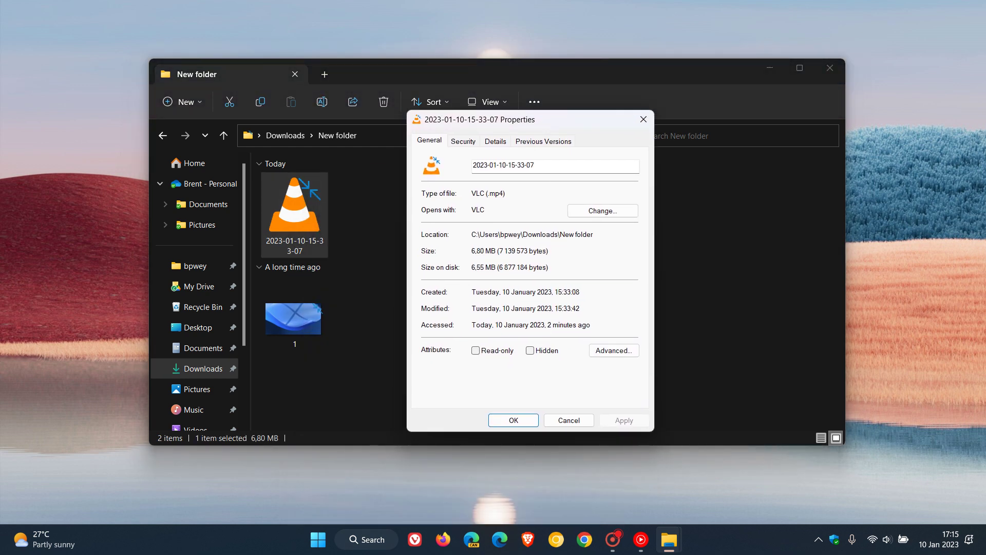
# Check the video's advanced attributes without changes and return to Downloads.
pyautogui.click(603, 351)
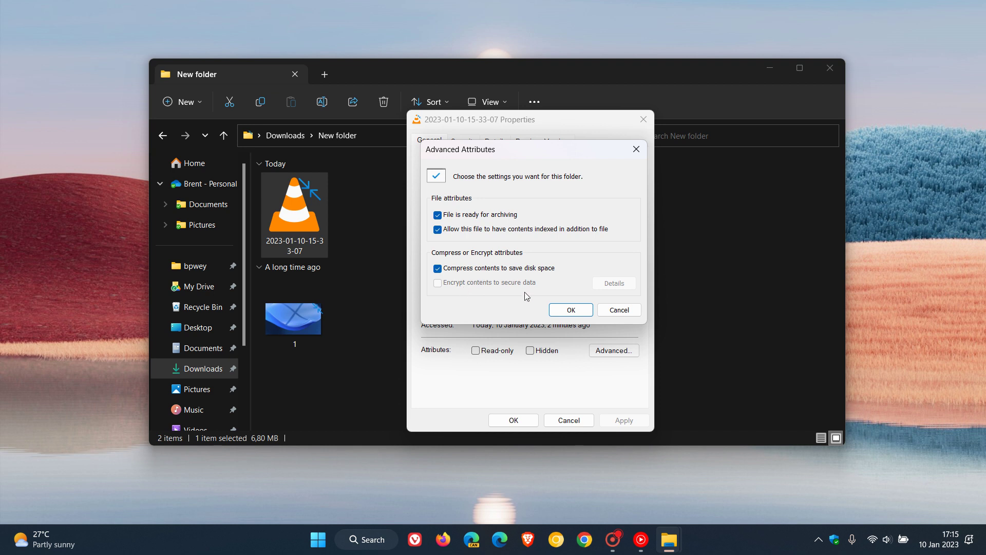
pyautogui.click(614, 310)
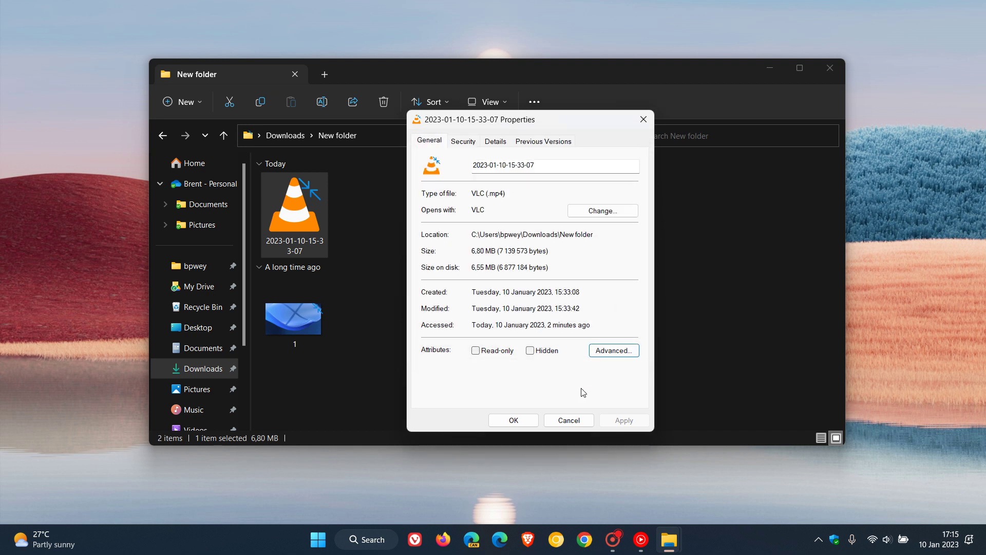
pyautogui.click(581, 424)
pyautogui.click(162, 135)
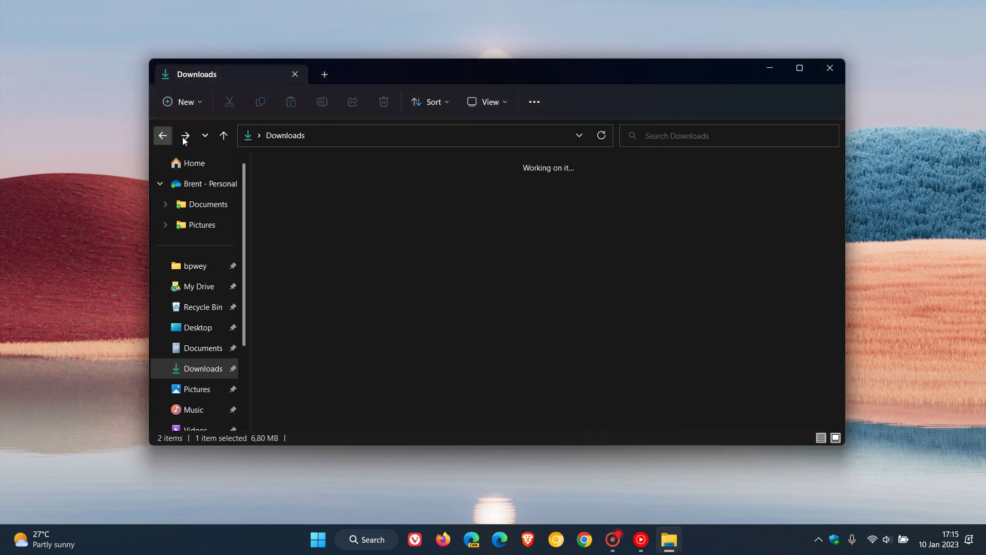
# Bring up New folder's Properties dialog again.
pyautogui.click(528, 279)
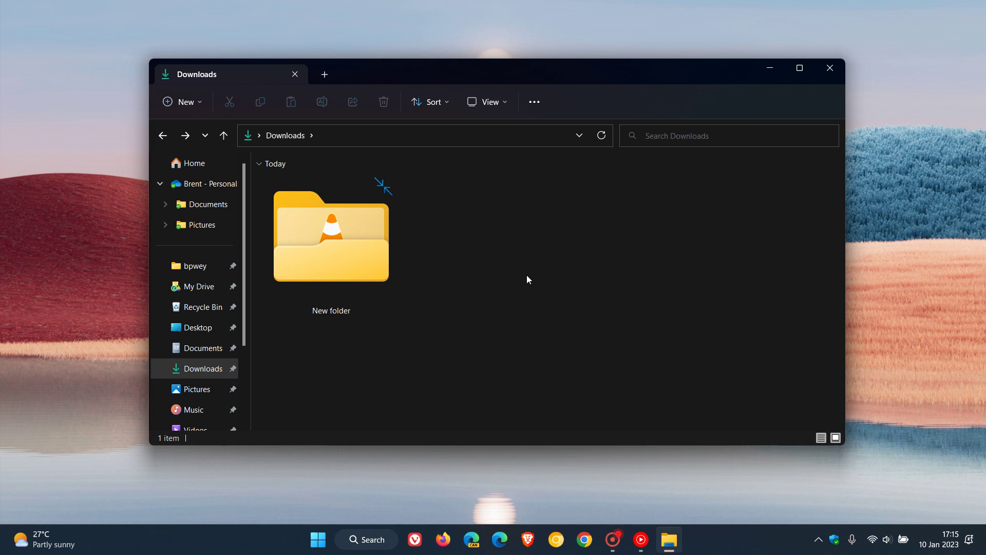
pyautogui.rightClick(359, 223)
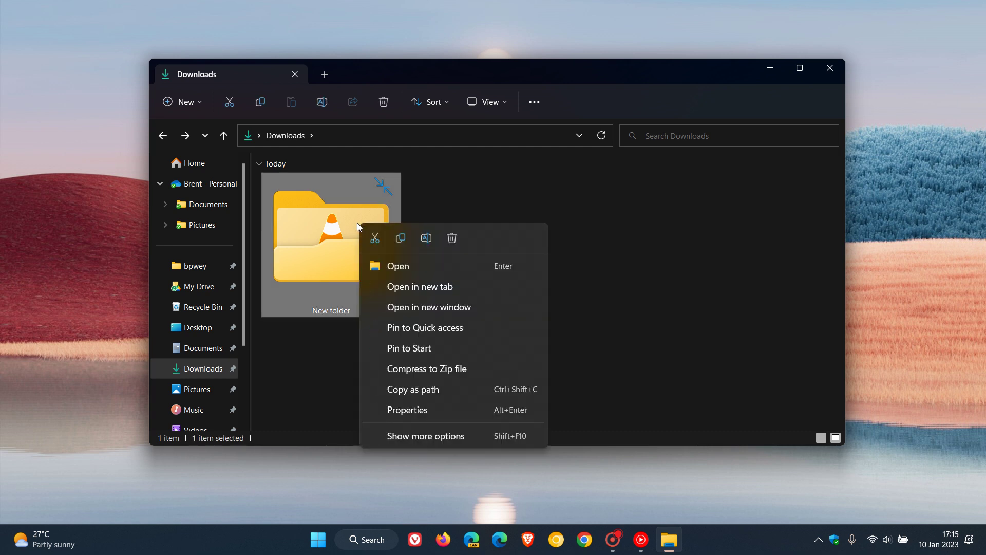
pyautogui.click(429, 410)
pyautogui.moveTo(510, 232); pyautogui.dragTo(554, 144)
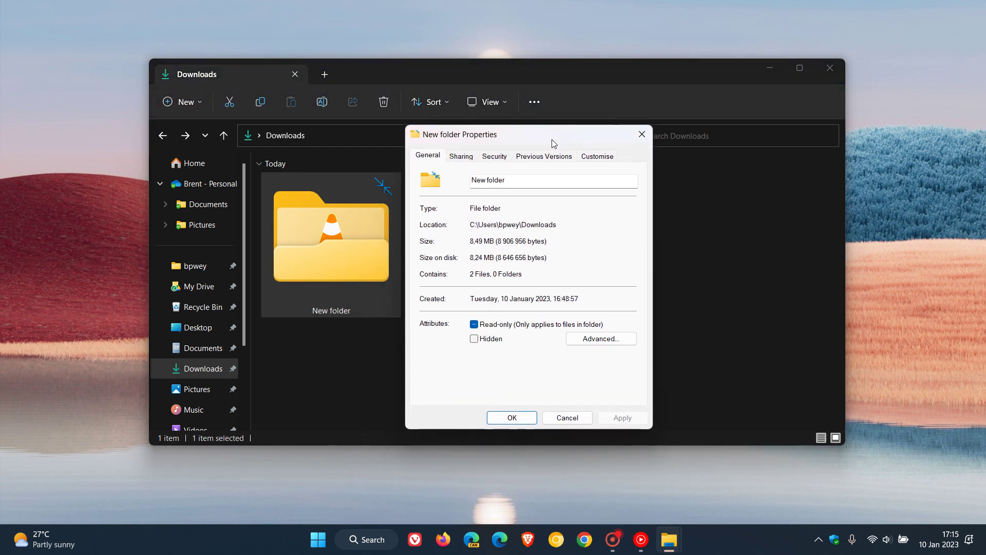
# Turn off compression for the folder, subfolders and files, restoring 8.50 MB on disk.
pyautogui.click(622, 343)
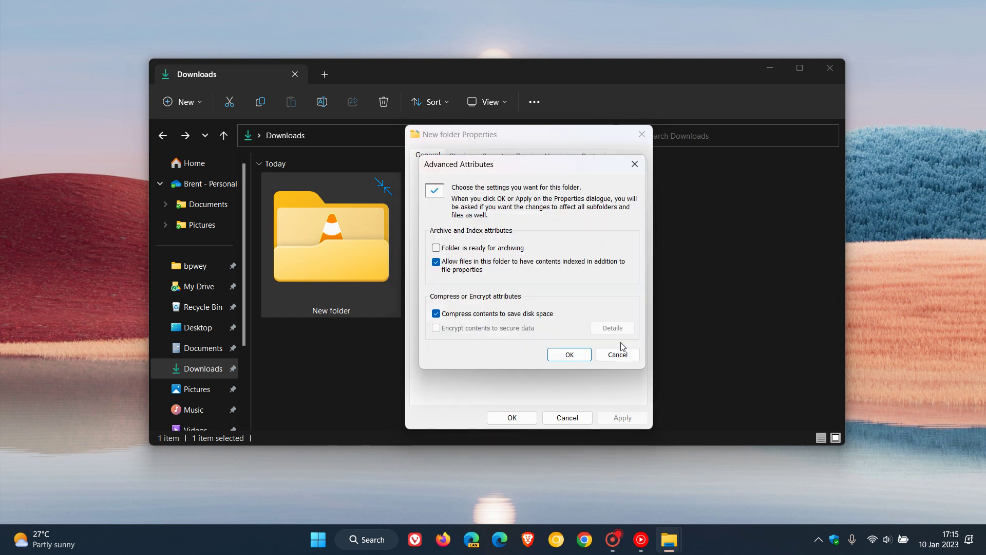
pyautogui.click(436, 314)
pyautogui.click(569, 356)
pyautogui.click(622, 416)
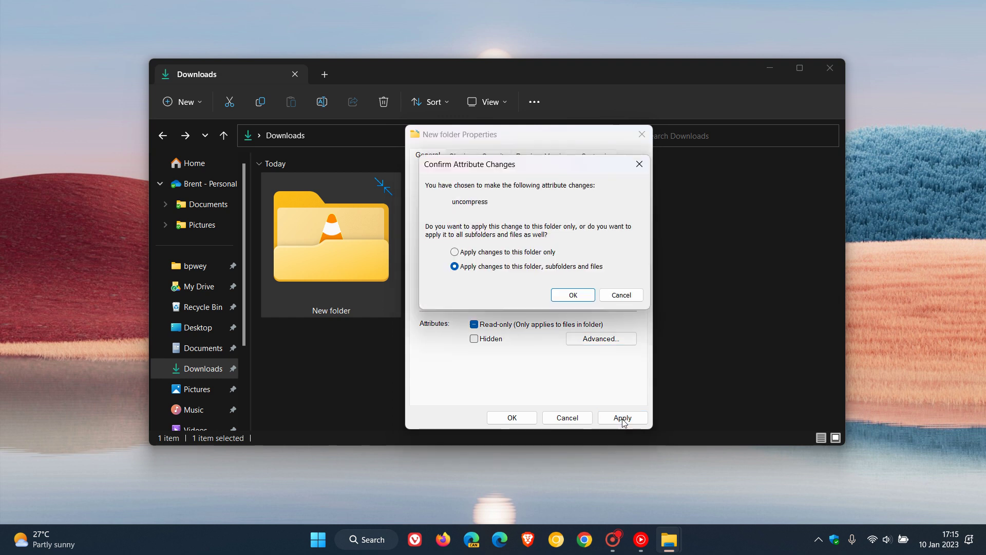
pyautogui.click(566, 297)
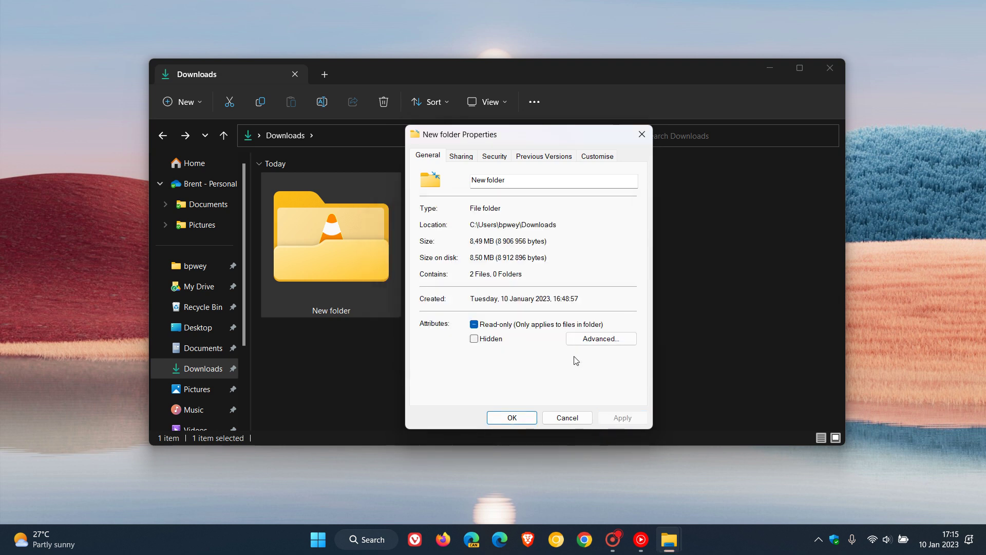
pyautogui.click(512, 417)
# Confirm New folder shows 8.50 MB size on disk in Properties, then minimize Explorer.
pyautogui.click(515, 392)
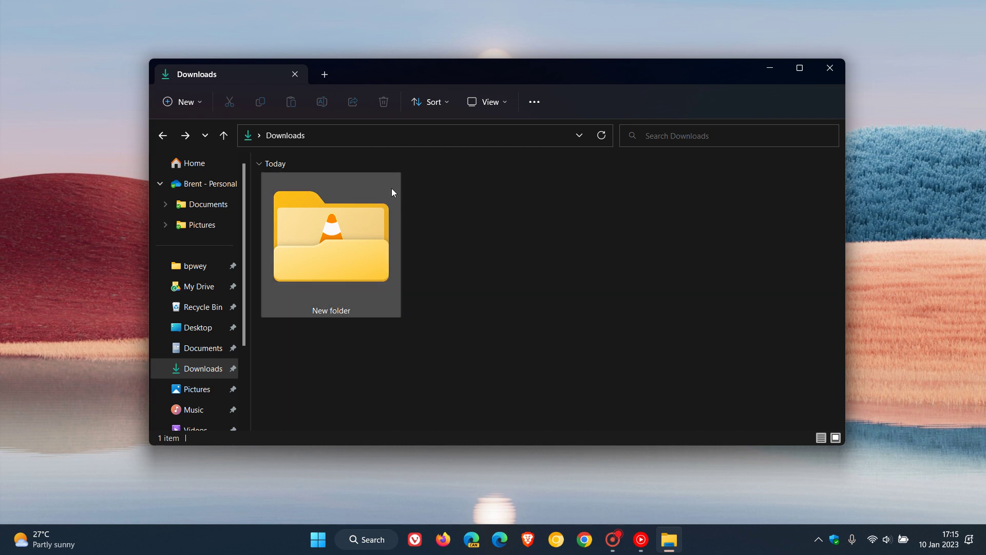
pyautogui.moveTo(337, 255)
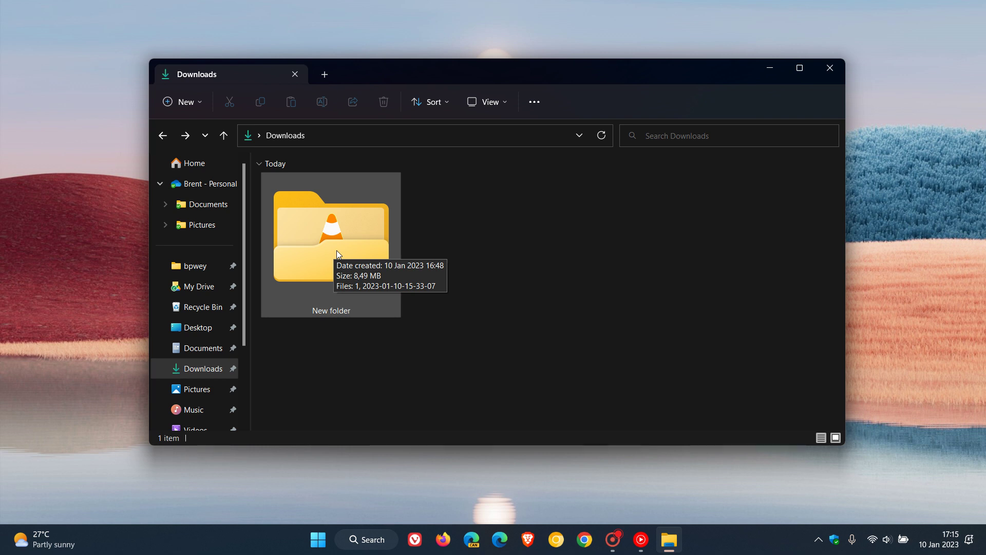
pyautogui.rightClick(337, 251)
pyautogui.click(395, 442)
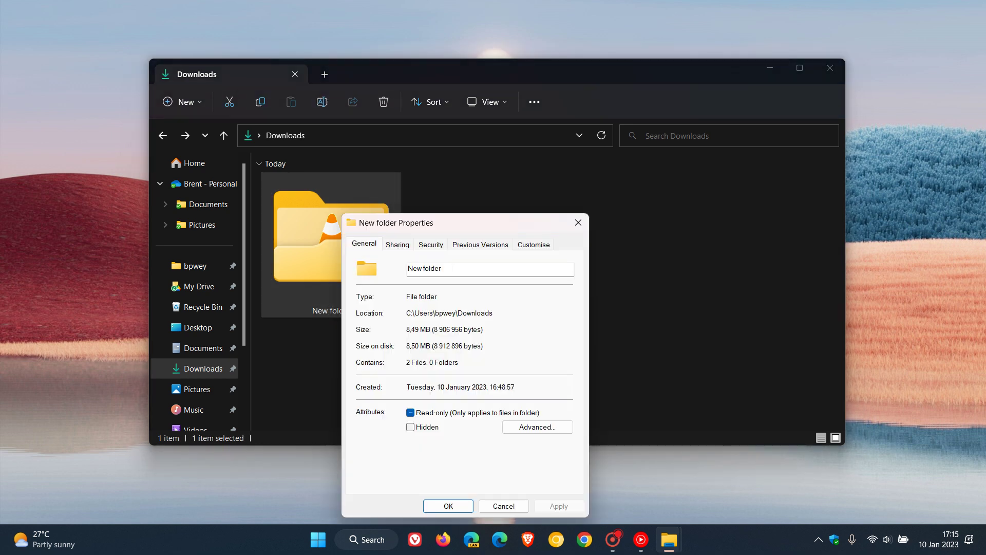
pyautogui.moveTo(455, 232); pyautogui.dragTo(551, 91)
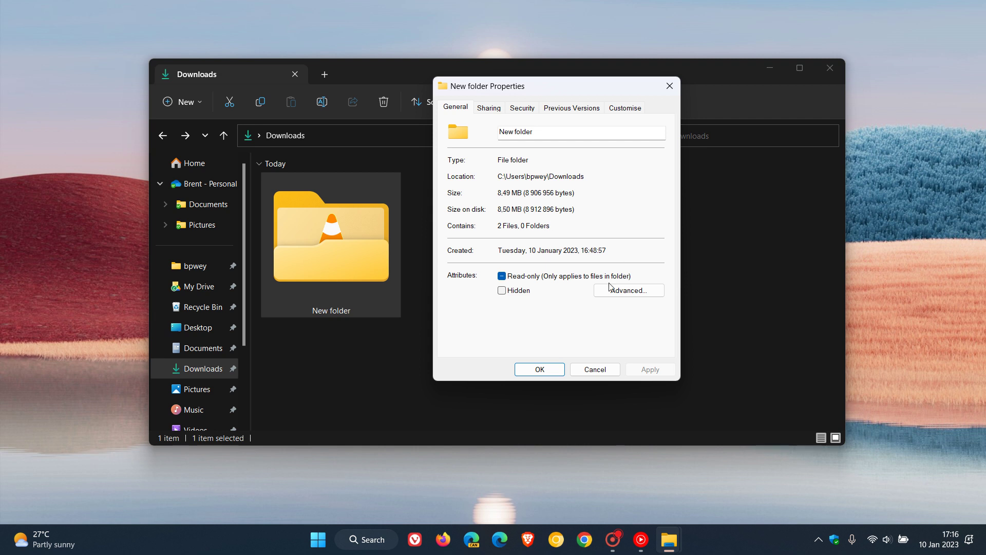
pyautogui.click(596, 369)
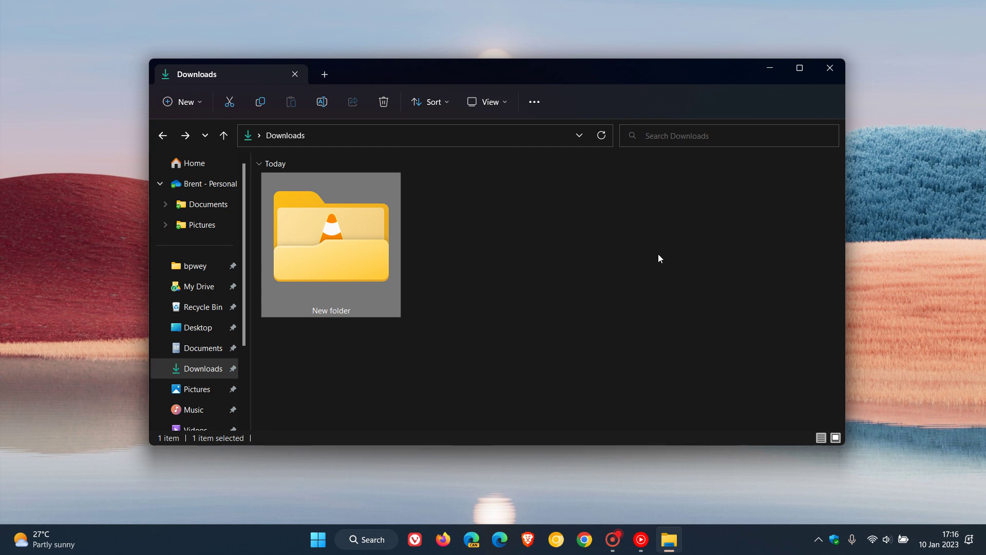
pyautogui.click(768, 72)
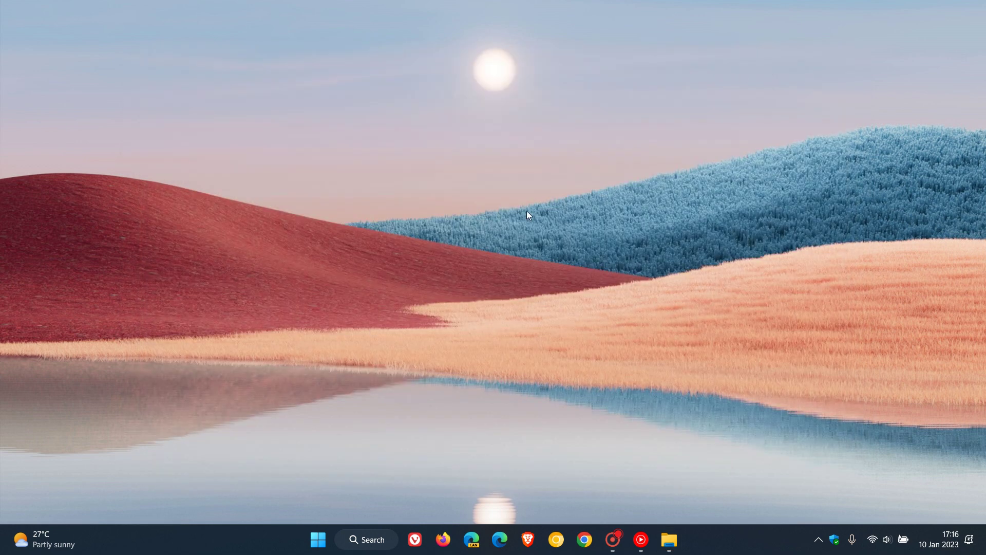